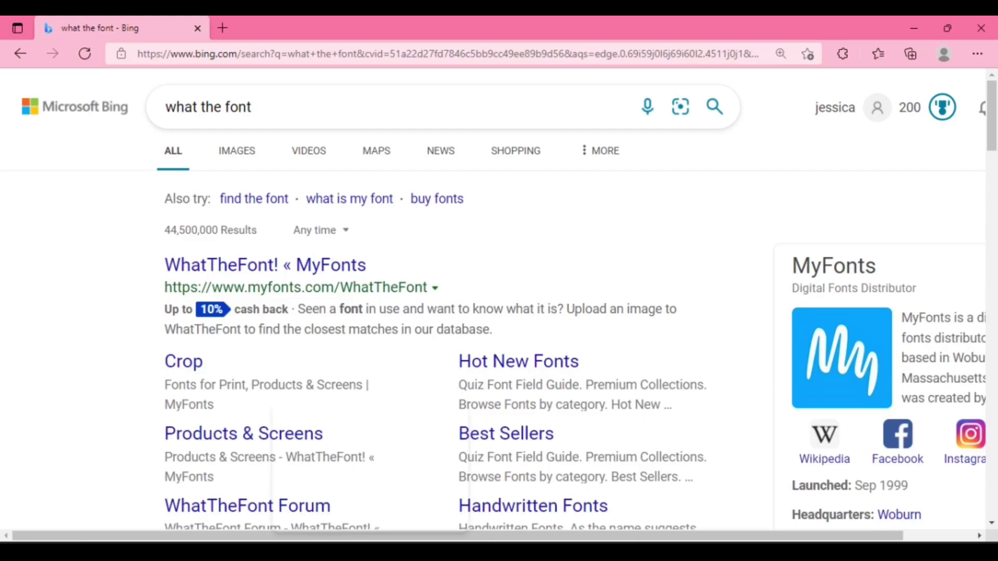
- Query Bing for 'what the font' and scroll to the WhatTheFont! « MyFonts result
click(253, 108)
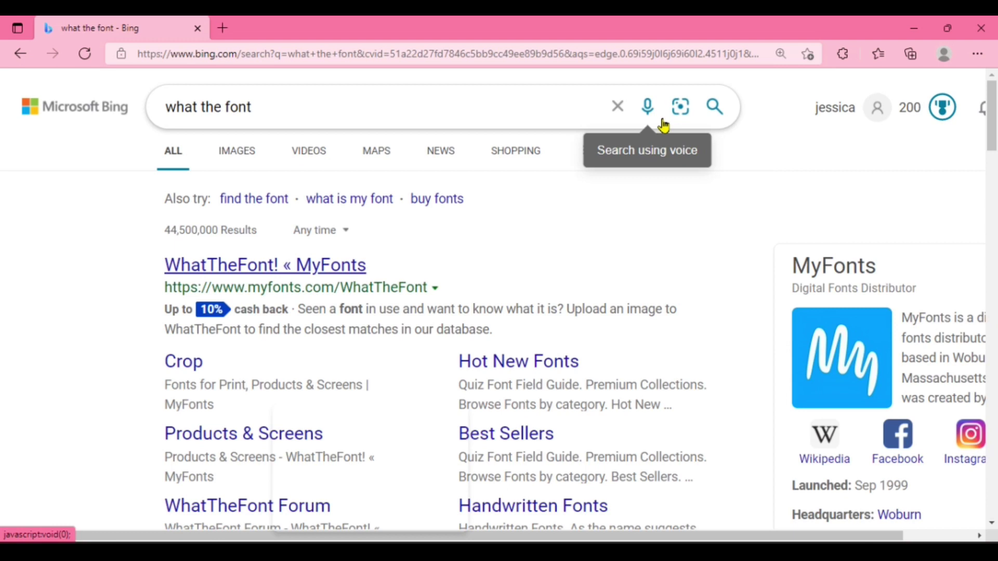
drag(993, 144, 992, 163)
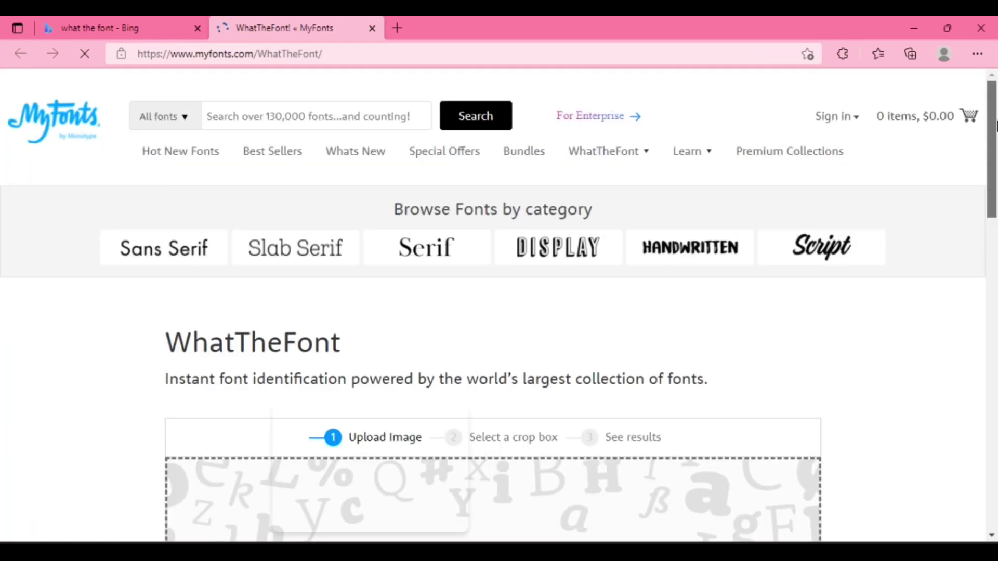
- Upload the sweater photo from the Downloads folder to WhatTheFont for identification
scroll(603, 241, down, 5)
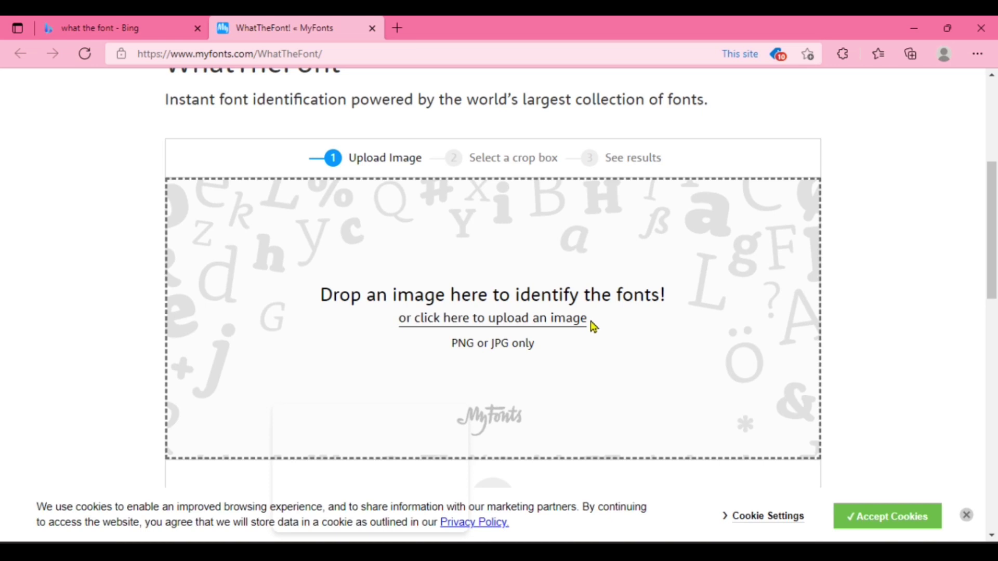
click(559, 321)
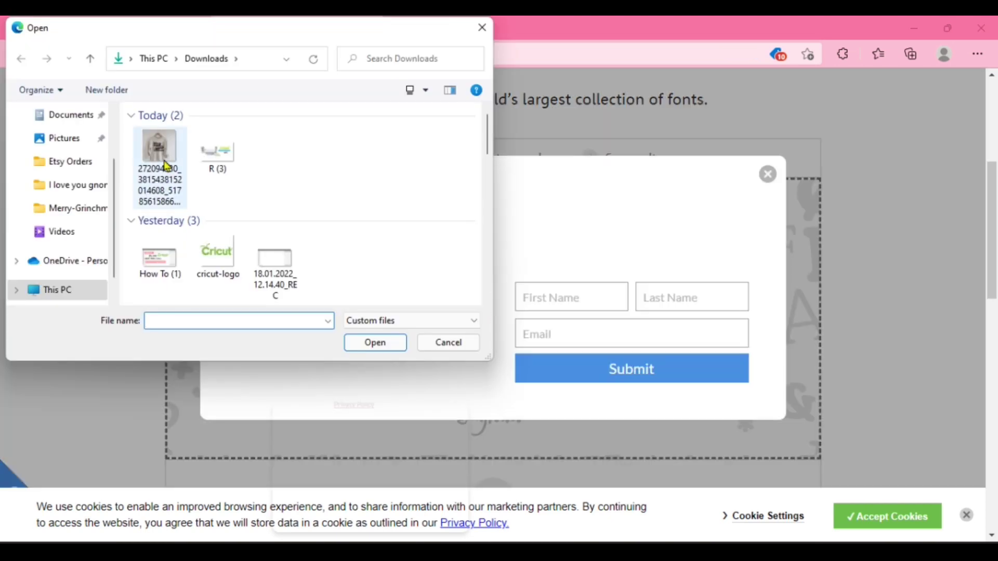
click(159, 166)
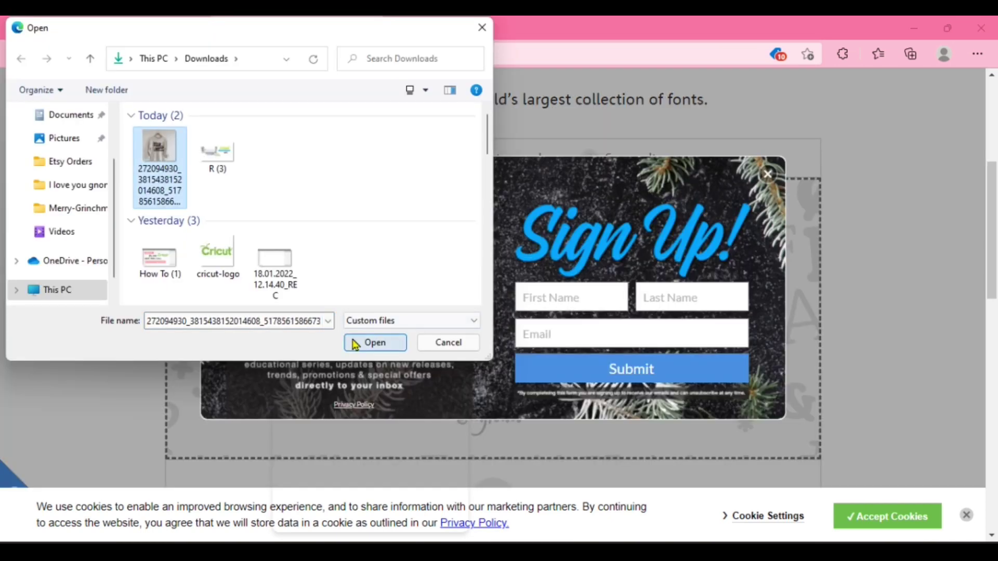
click(356, 344)
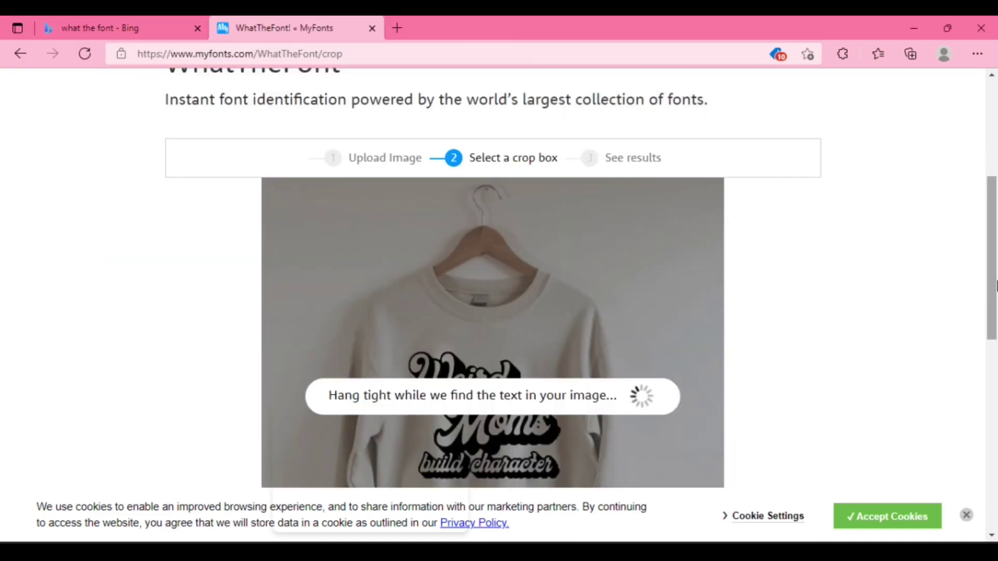
- Dismiss the cookie notice and select the Weird, Moms and build character crop boxes in turn
click(968, 516)
scroll(988, 374, down, 2)
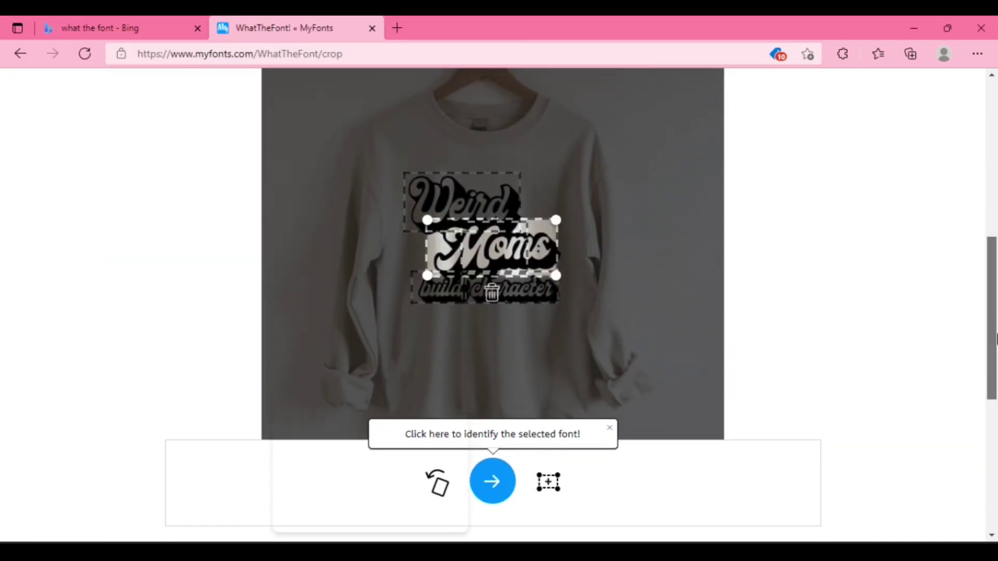
click(467, 201)
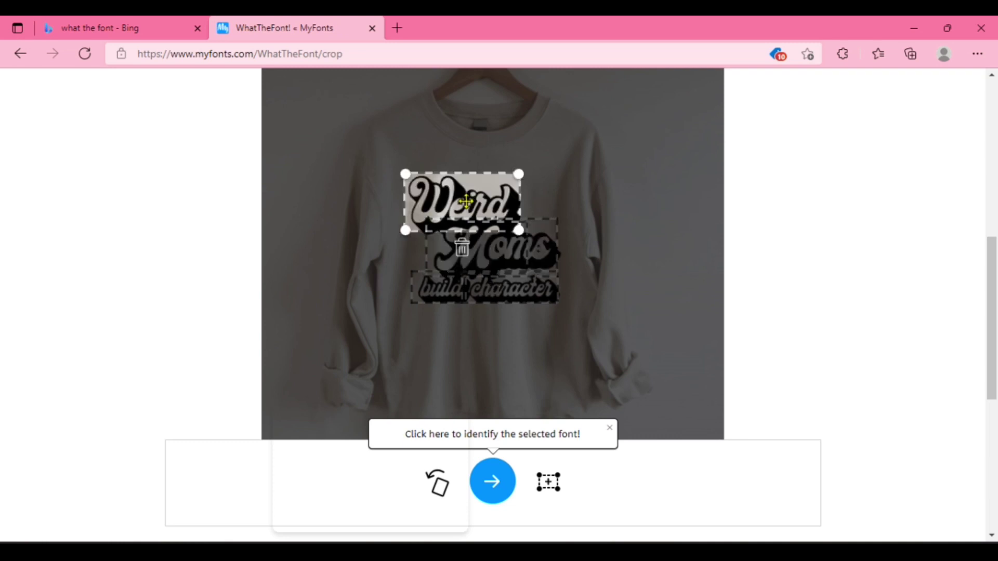
click(477, 246)
click(537, 296)
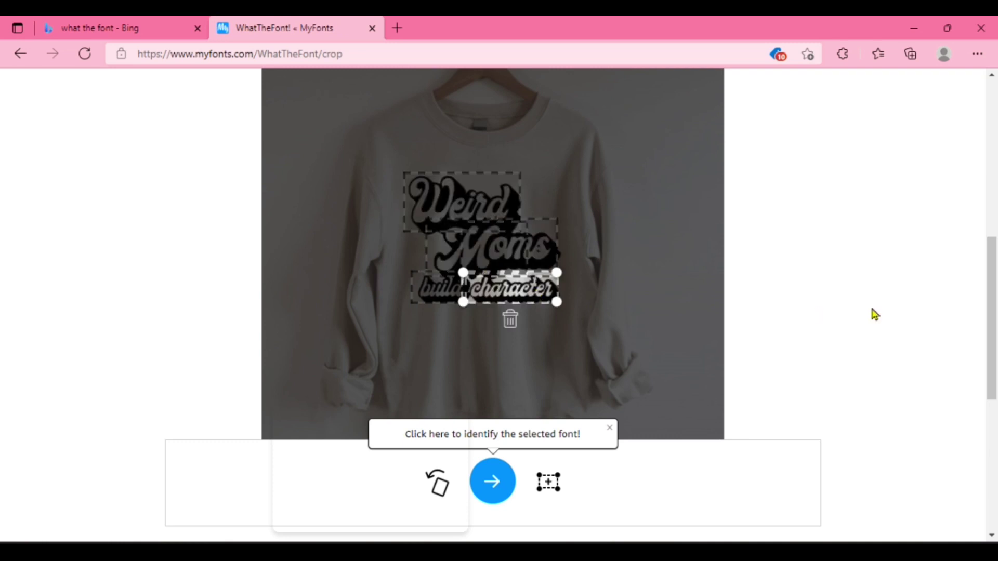
drag(990, 285, 996, 337)
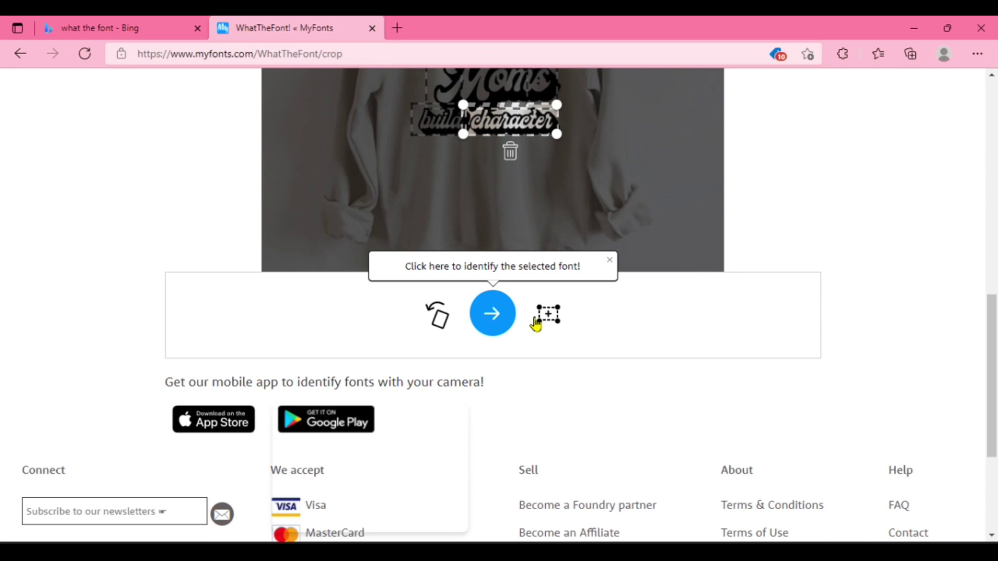
- Identify the build character text and scroll through matches led by Ginchiest Regular
click(491, 315)
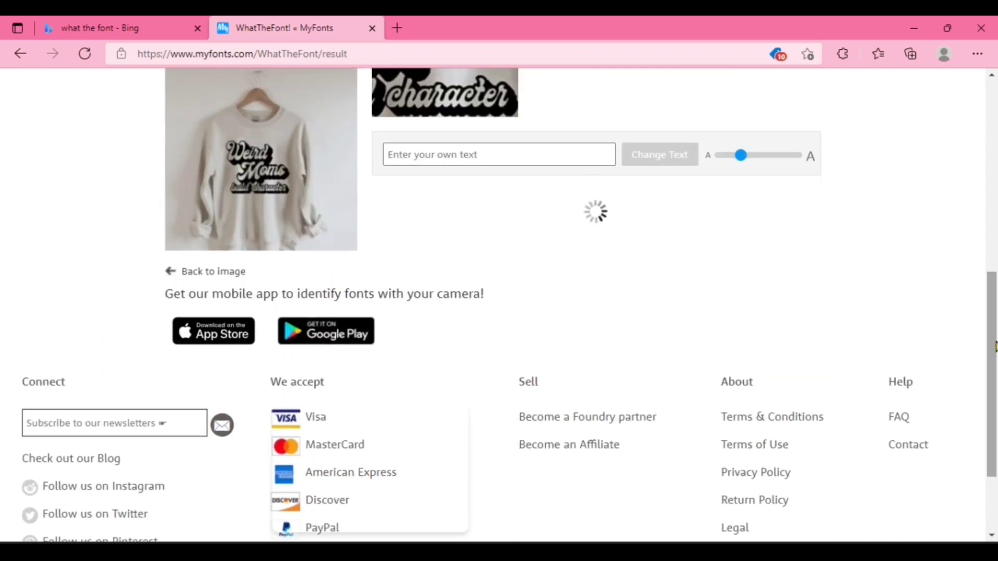
drag(994, 317, 994, 179)
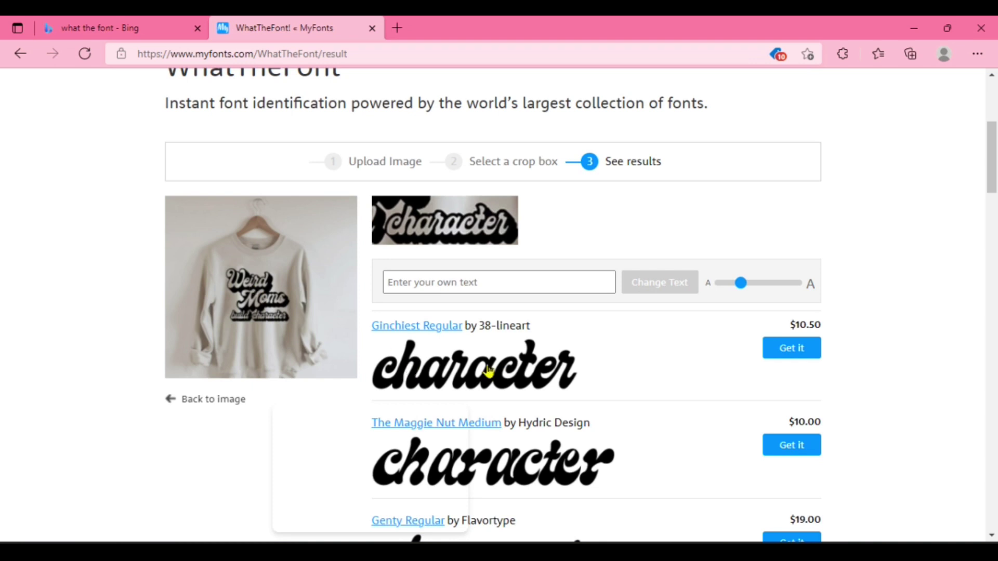
drag(994, 190, 994, 230)
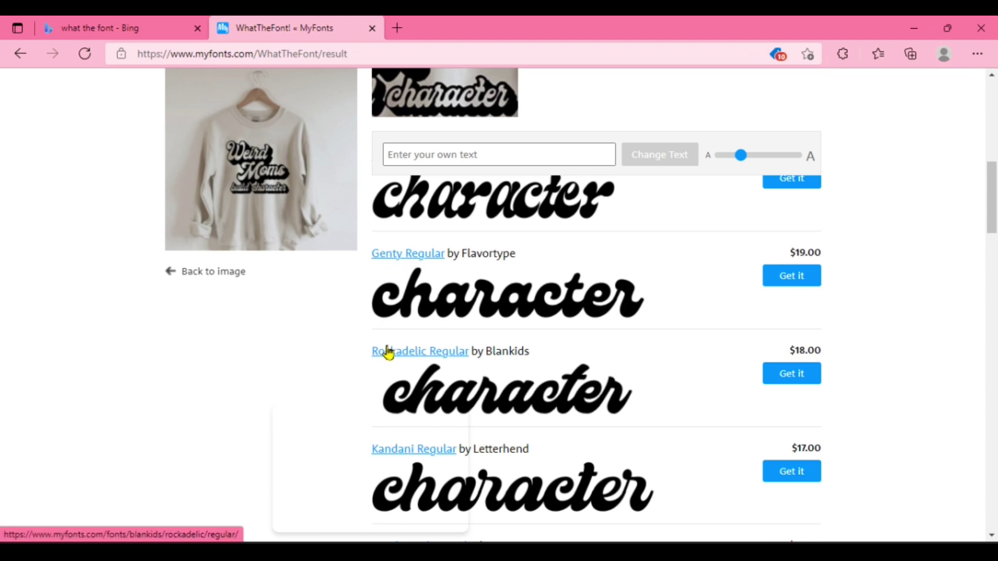
drag(994, 182, 994, 96)
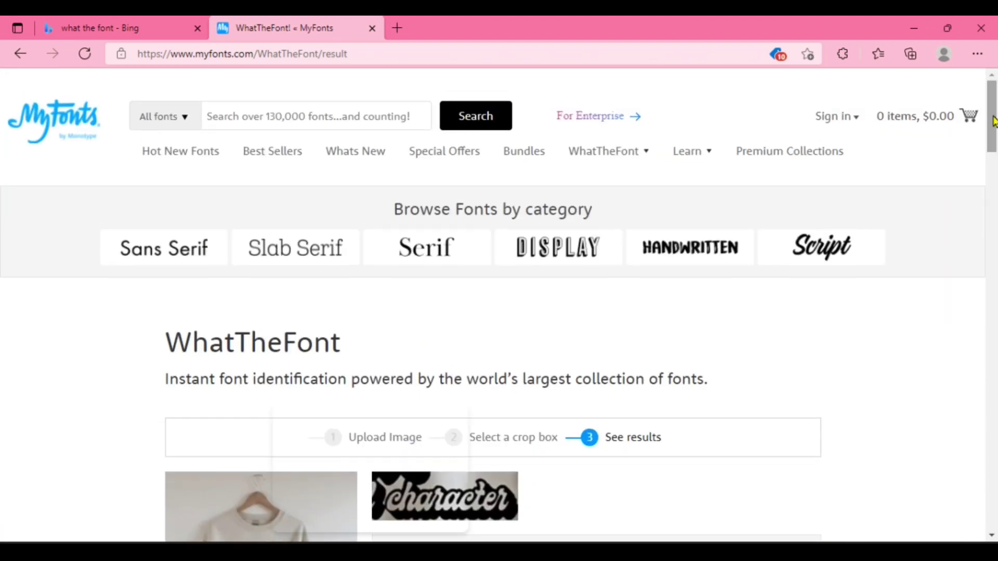
- In a new tab, go to dafont.com and search for 'gentry reguarlar', finding no fonts
click(397, 27)
click(399, 50)
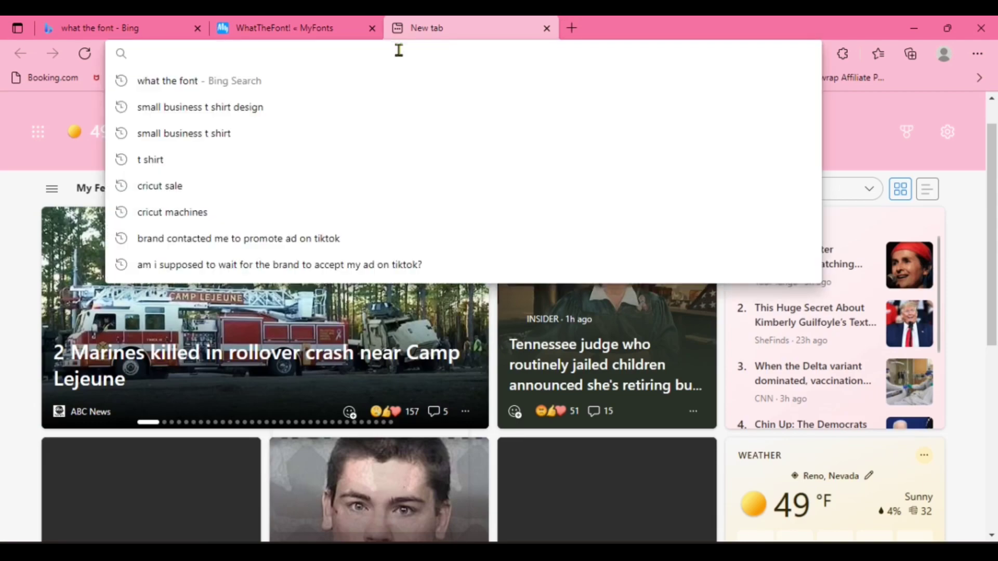
text(dafont)
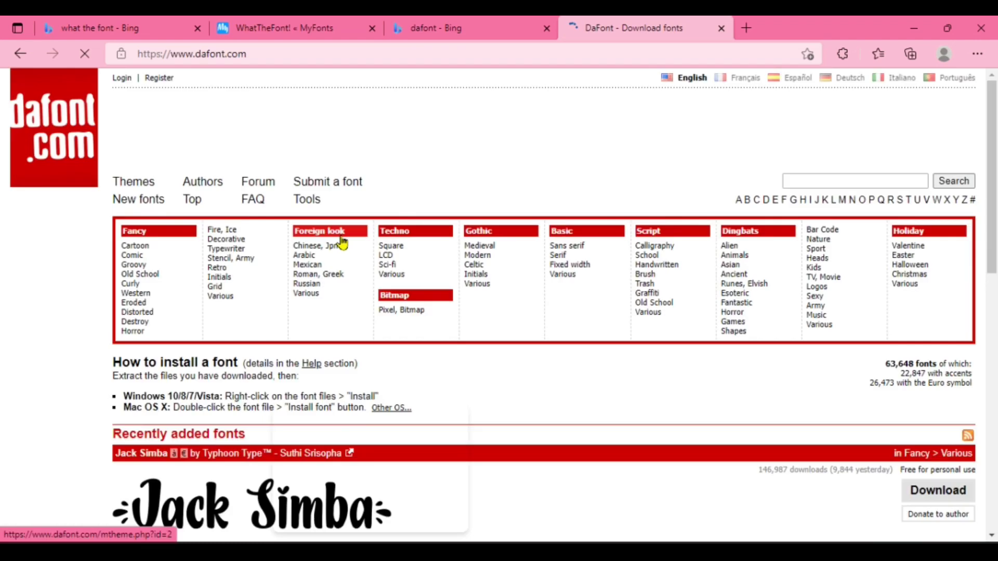
click(802, 181)
text(g)
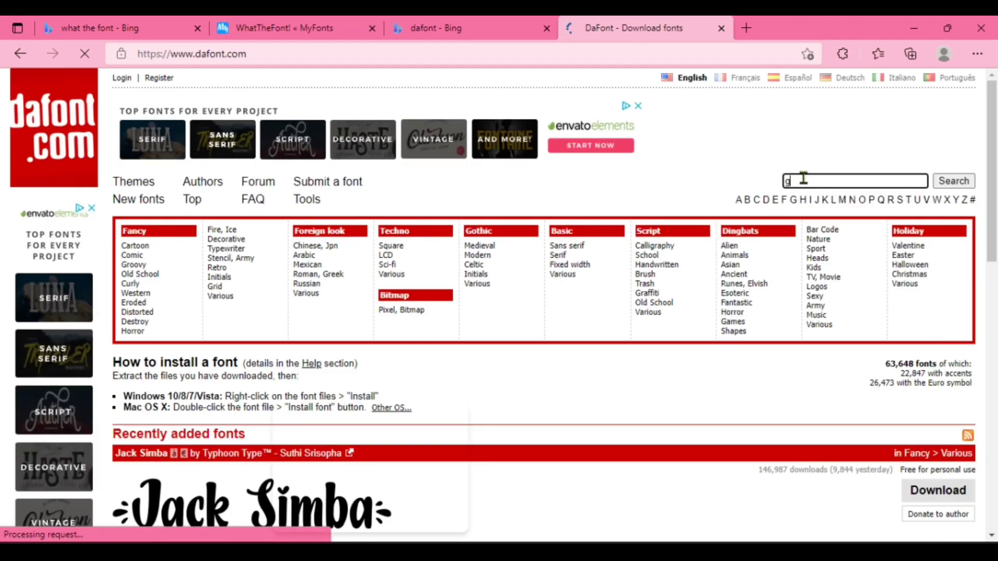
text(entry reguarlar)
click(953, 184)
scroll(257, 325, down, 2)
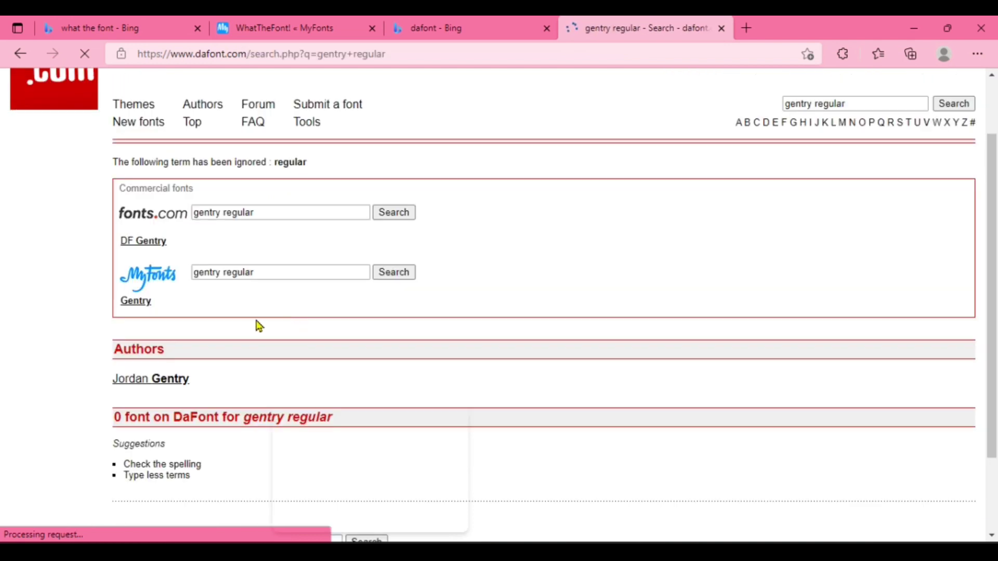
- Recheck the font name on WhatTheFont, then enter 'ginchiest regular' in DaFont's search
key(ctrl+2)
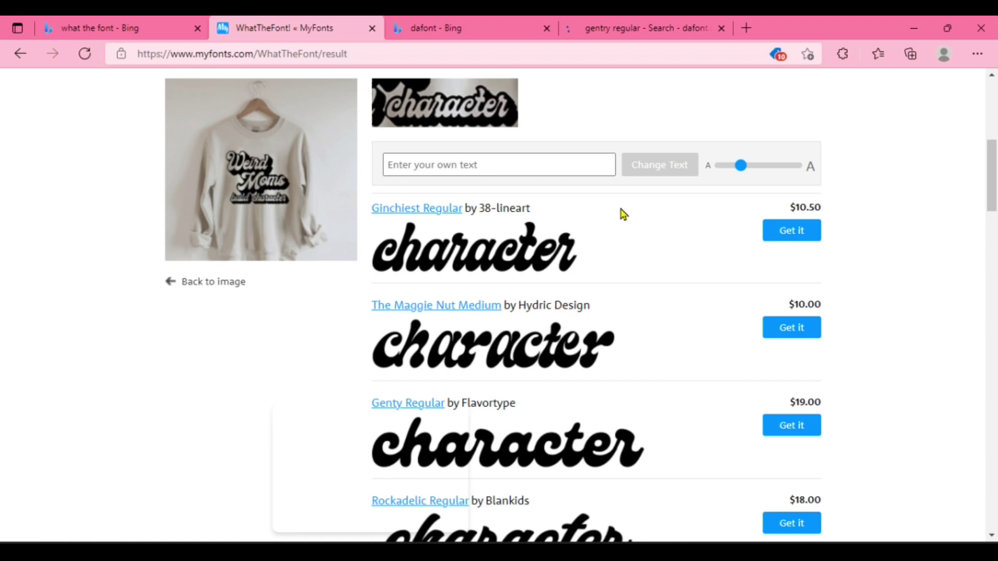
scroll(624, 215, down, 1)
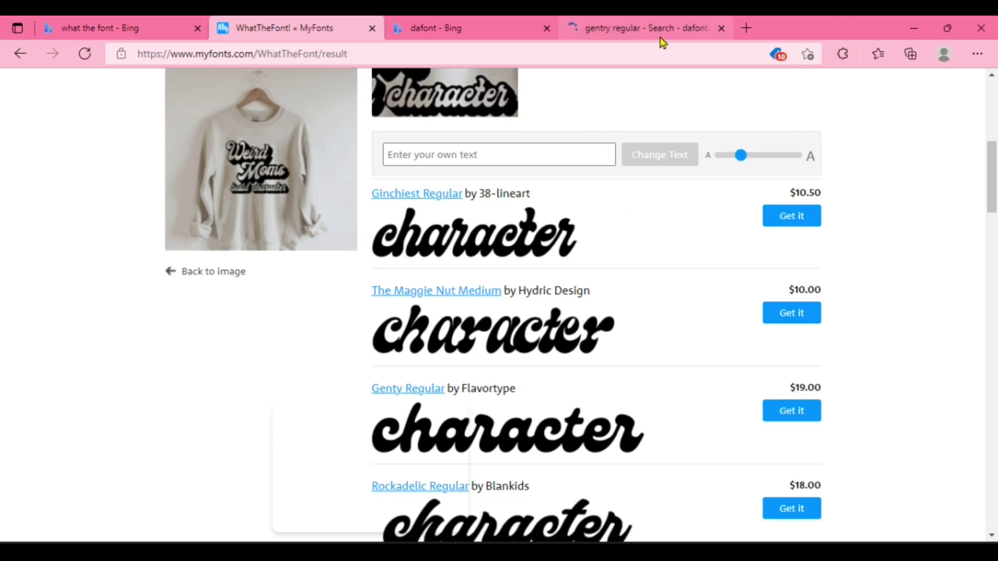
click(663, 31)
text(gin)
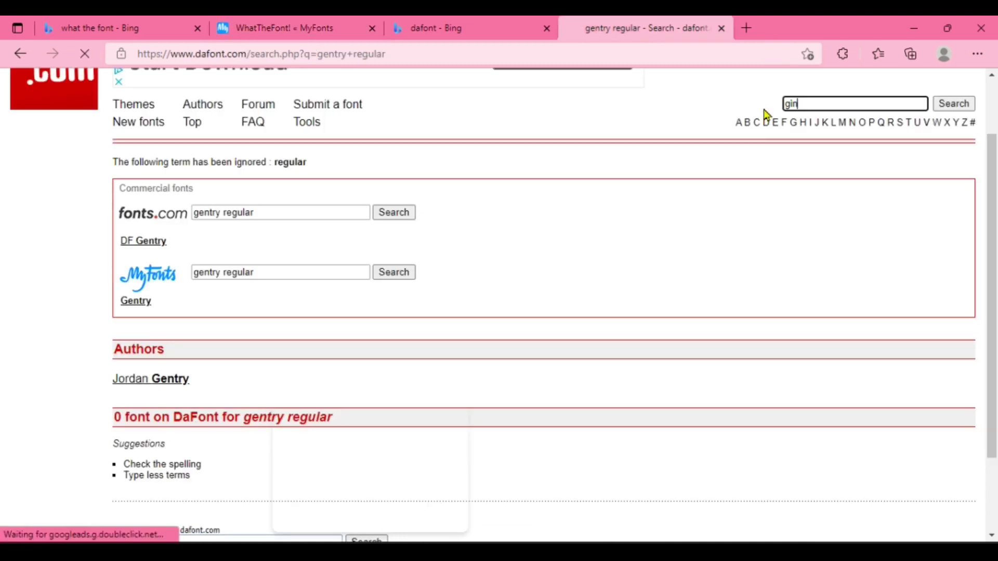
text(chiest re)
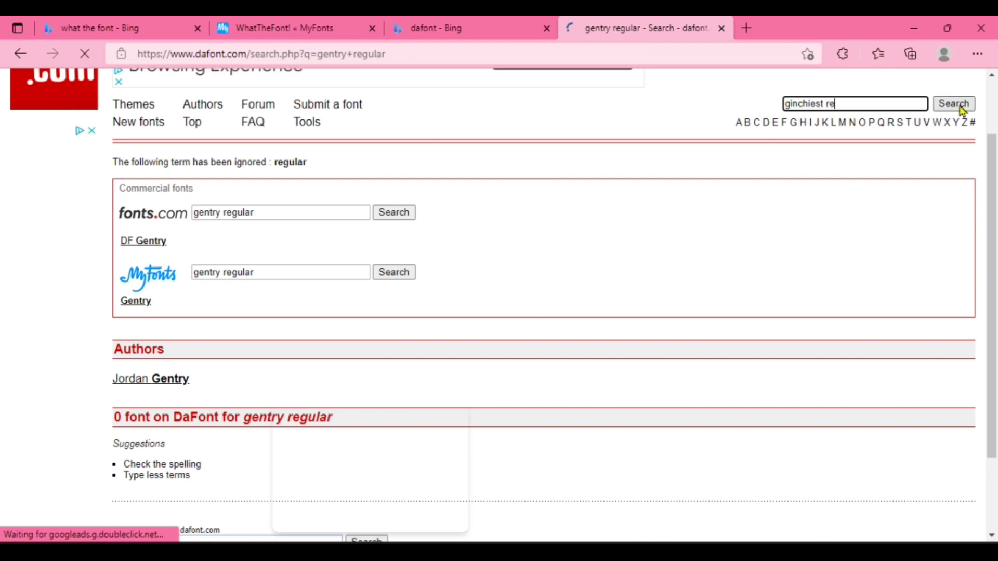
text(gular)
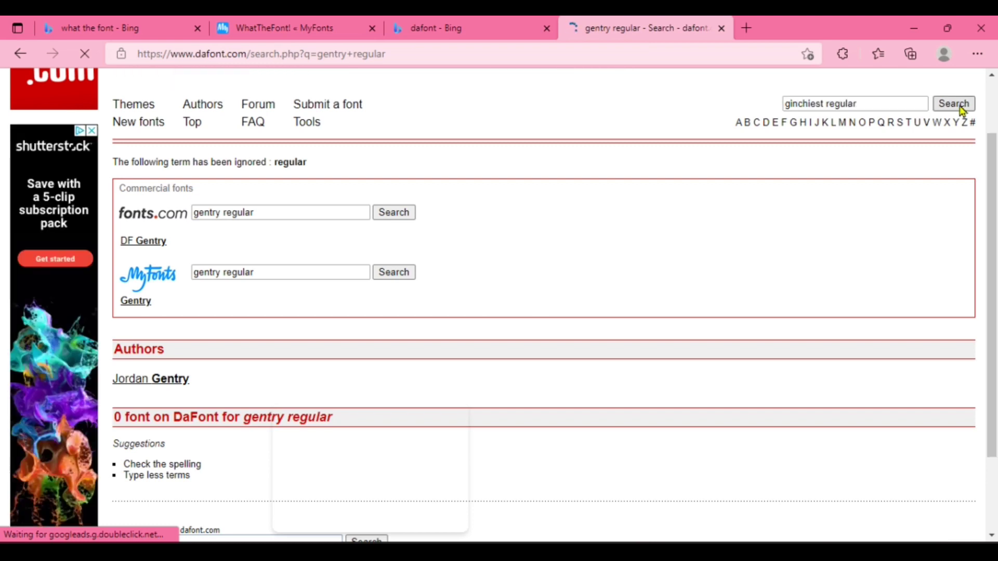
- Search DaFont for ginchiest regular, download Ginchiest, and open the zip to the Ginchiest file
click(954, 104)
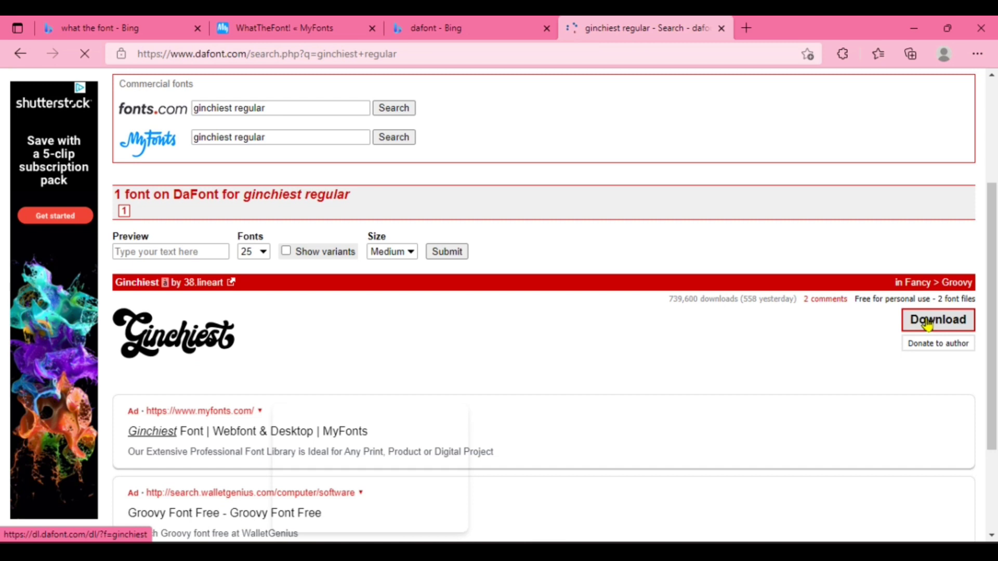
click(928, 325)
click(724, 126)
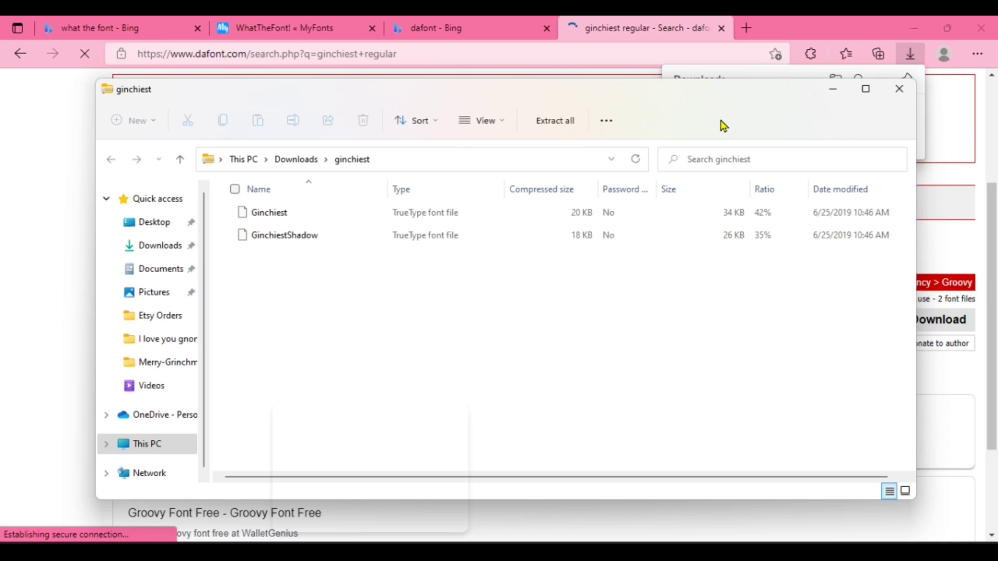
key(Down)
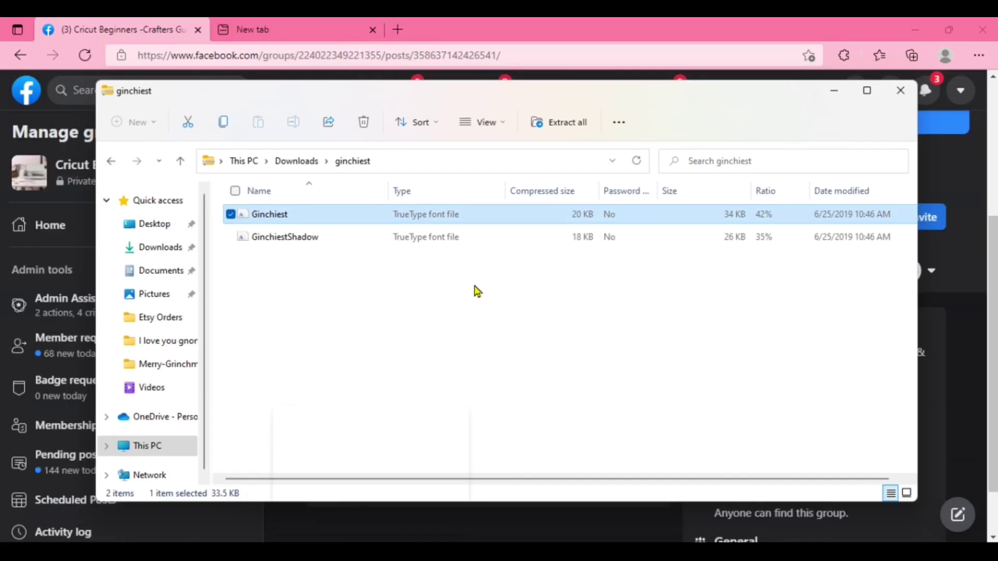
- Install the Ginchiest font from Ginchiest.ttf and close its preview
double_click(354, 216)
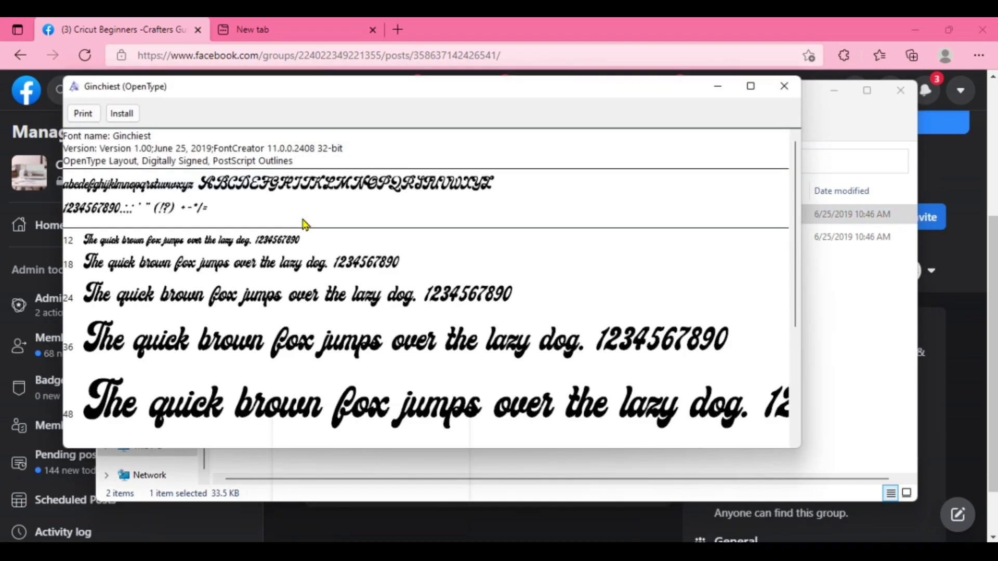
click(133, 118)
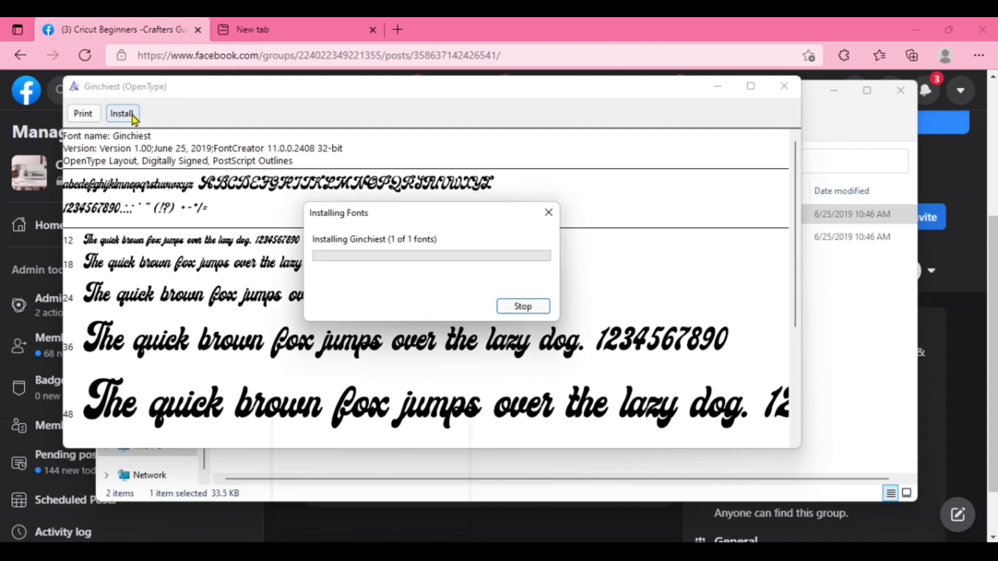
click(784, 86)
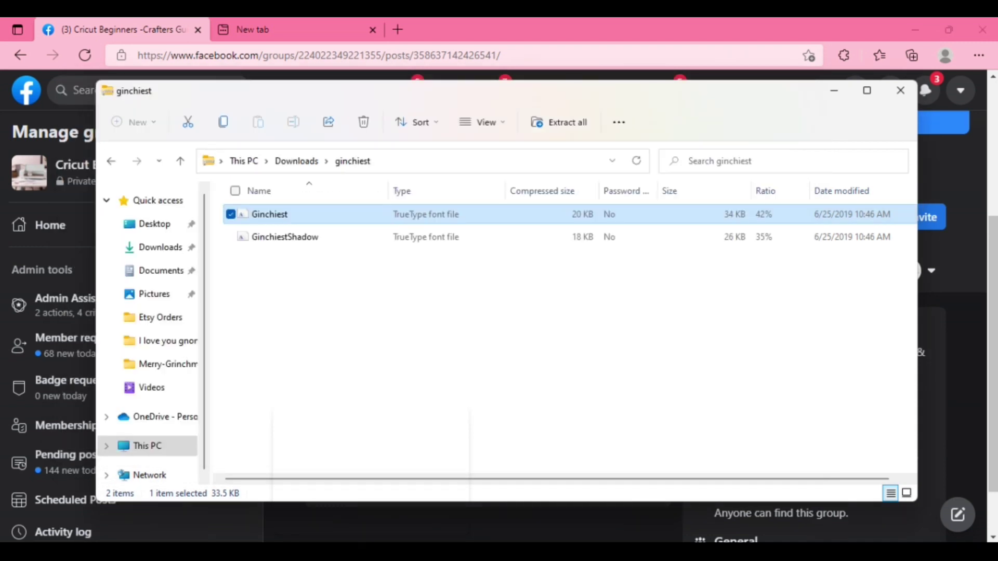
- Install the Ginchiest Shadow font from GinchiestShadow.ttf
click(334, 236)
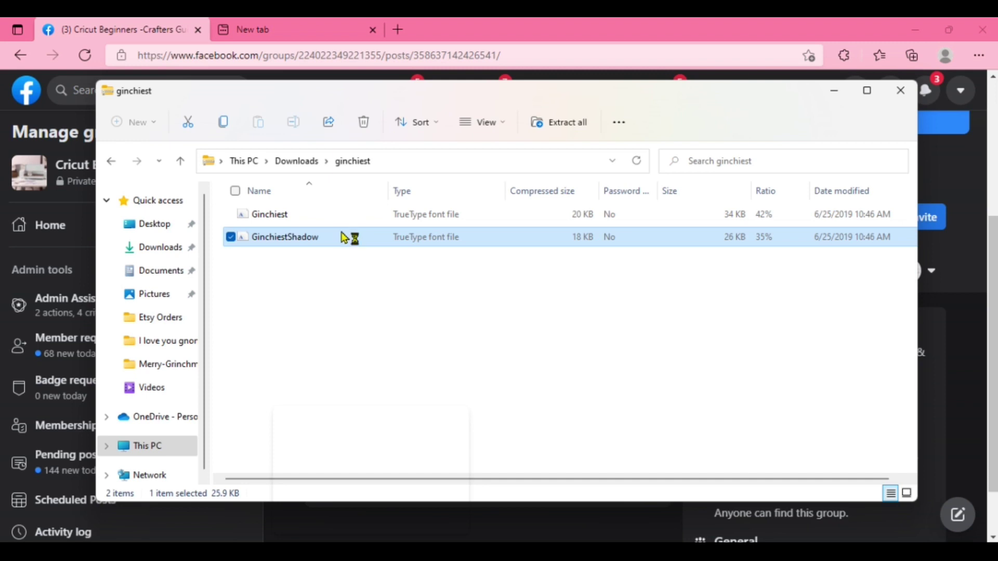
double_click(345, 235)
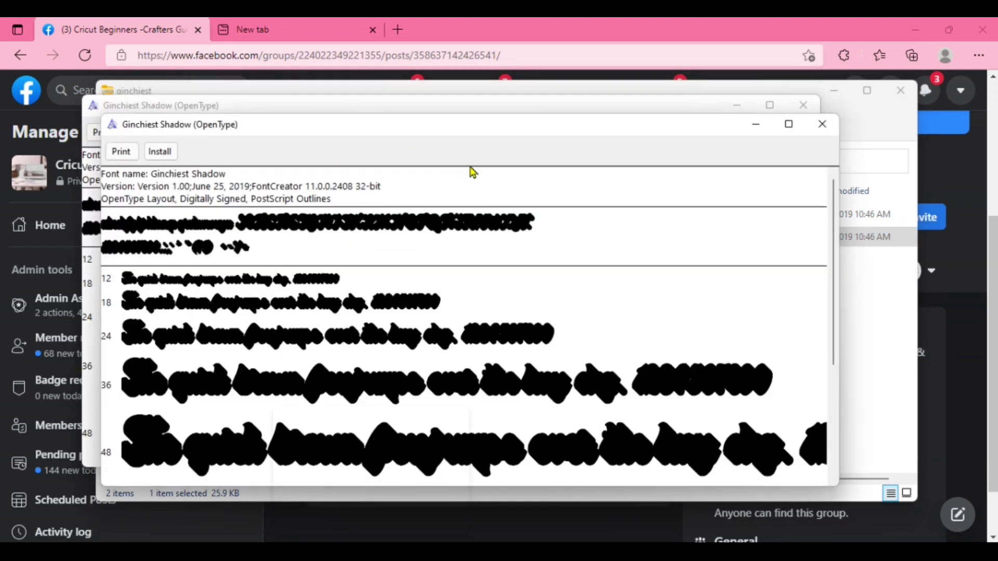
click(175, 152)
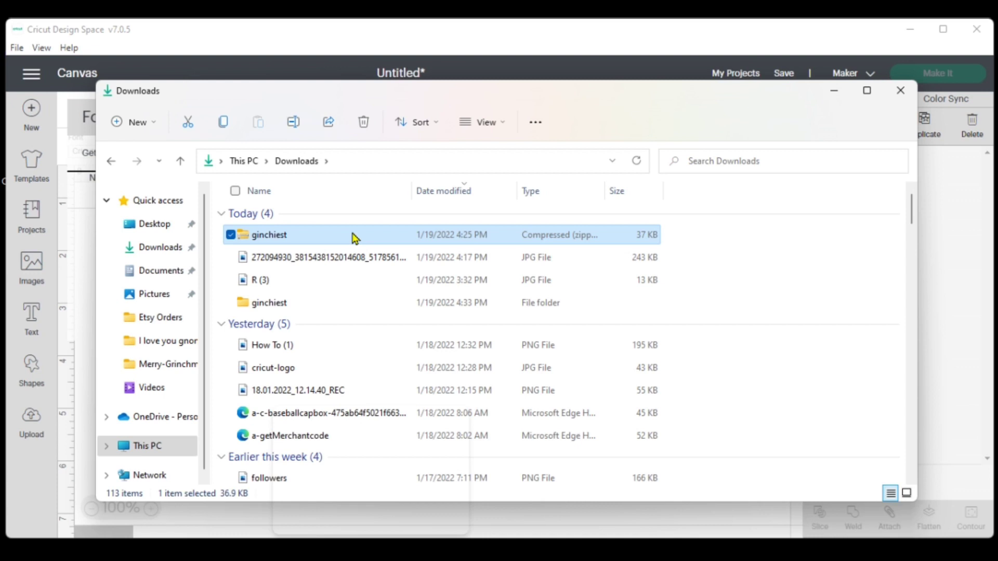
- Choose Extract All on the ginchiest zip in Downloads
right_click(353, 234)
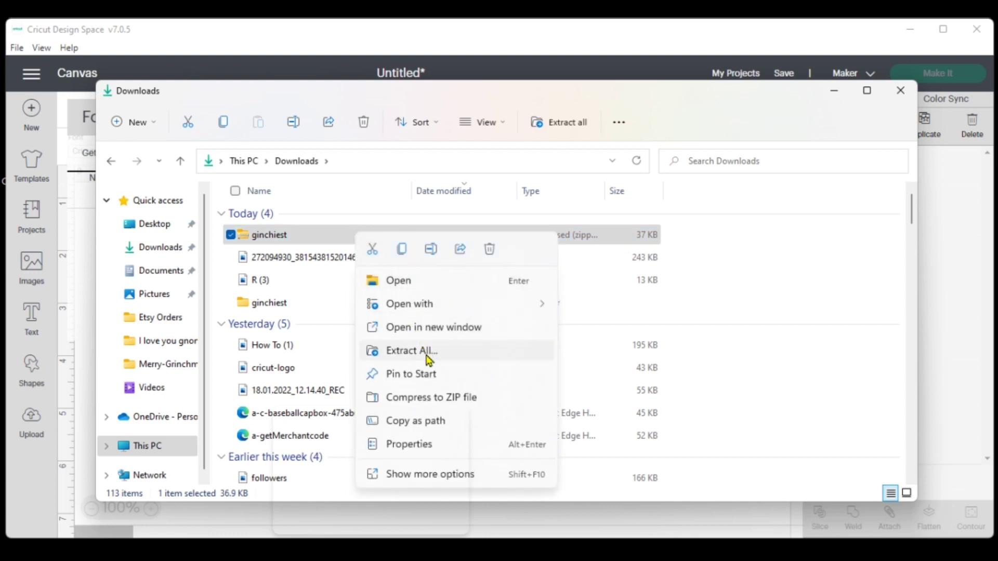
click(445, 355)
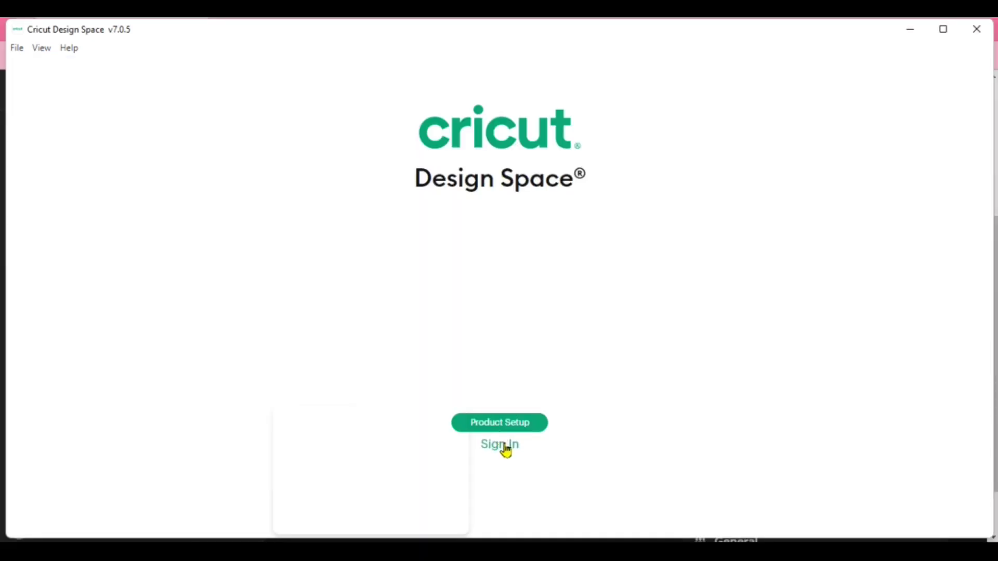
- Sign in and search the System fonts for 'gincliest' for the new text box
click(505, 446)
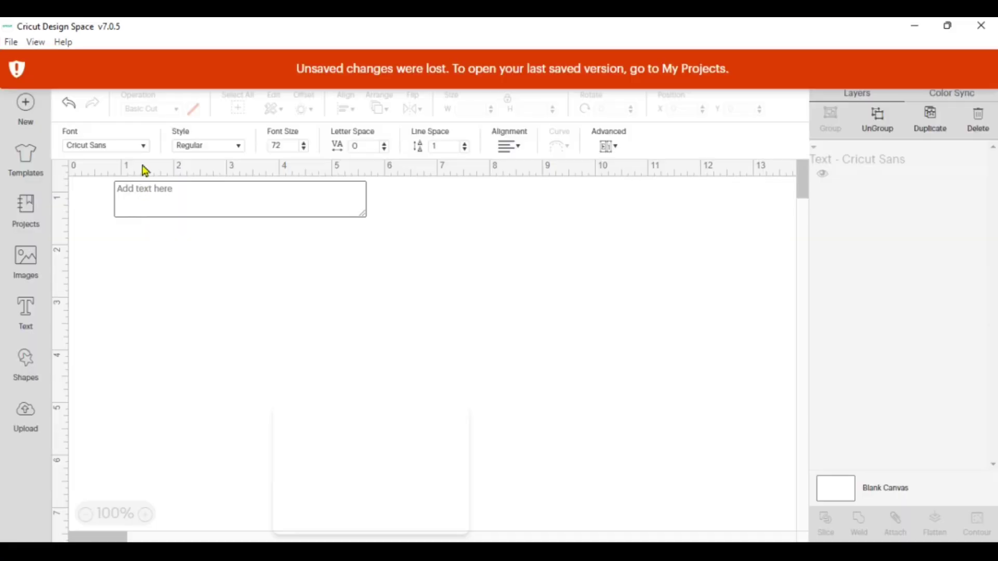
click(139, 151)
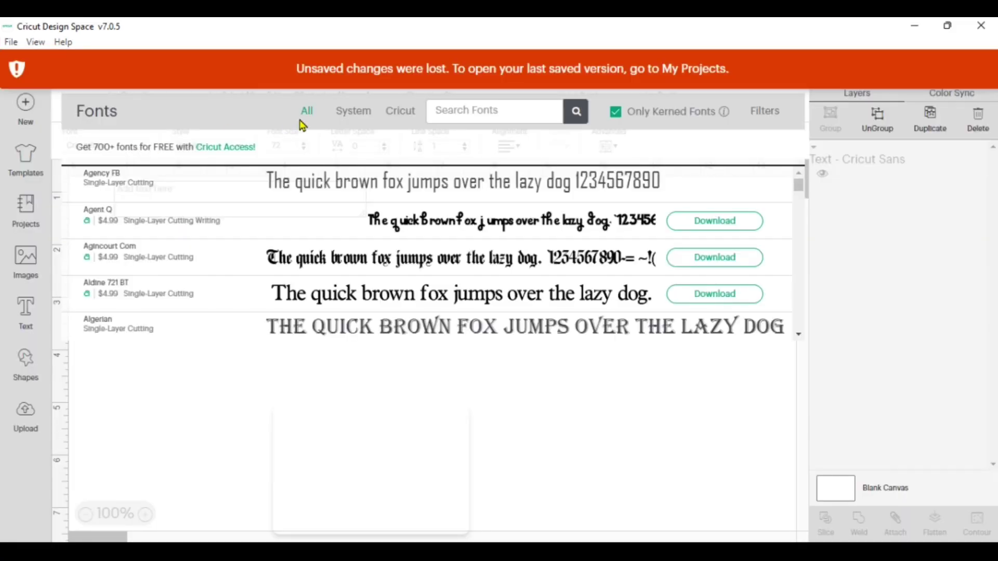
click(347, 116)
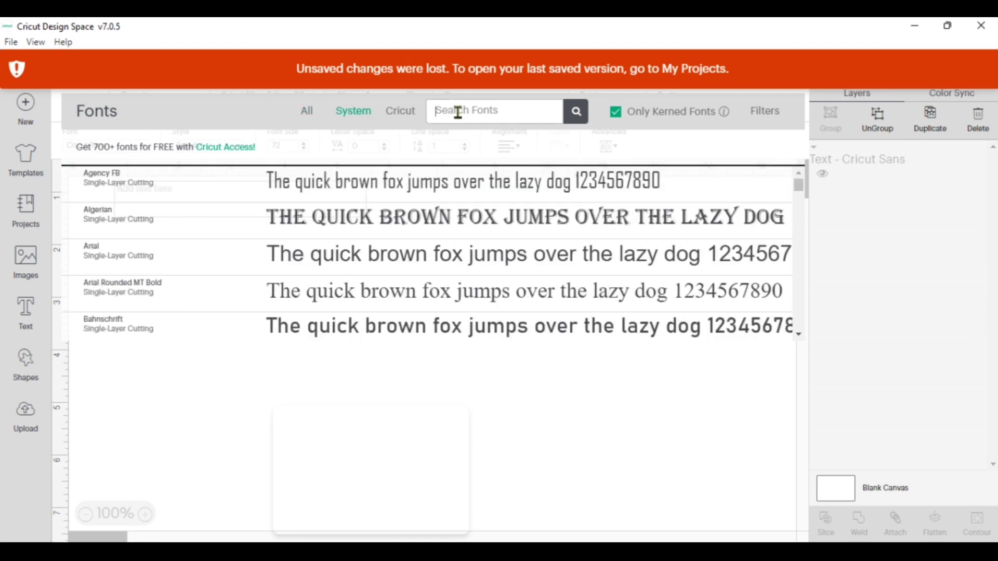
text(gincliest)
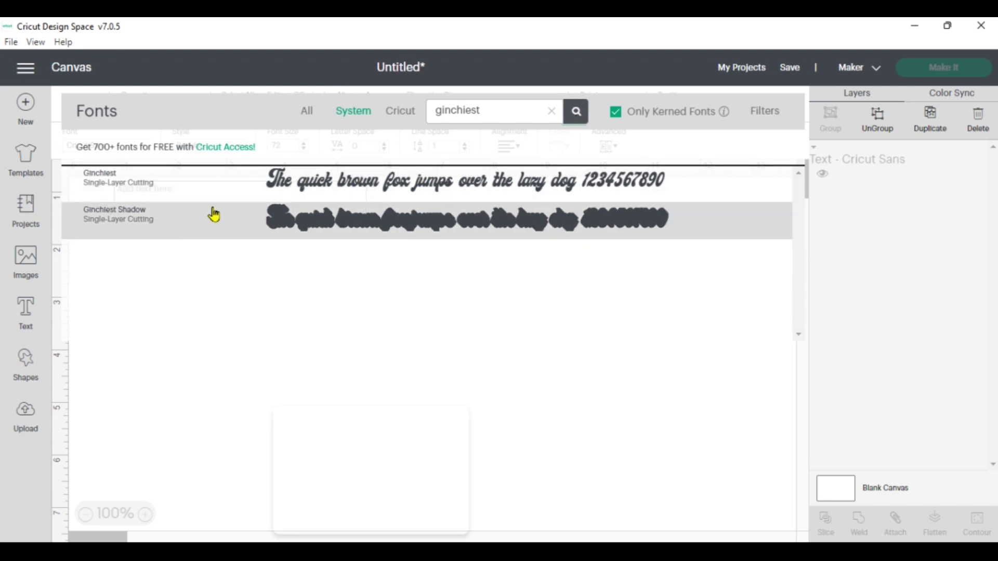
- Type 'Cricut Tips' in the Ginchiest font, then deselect it
click(208, 189)
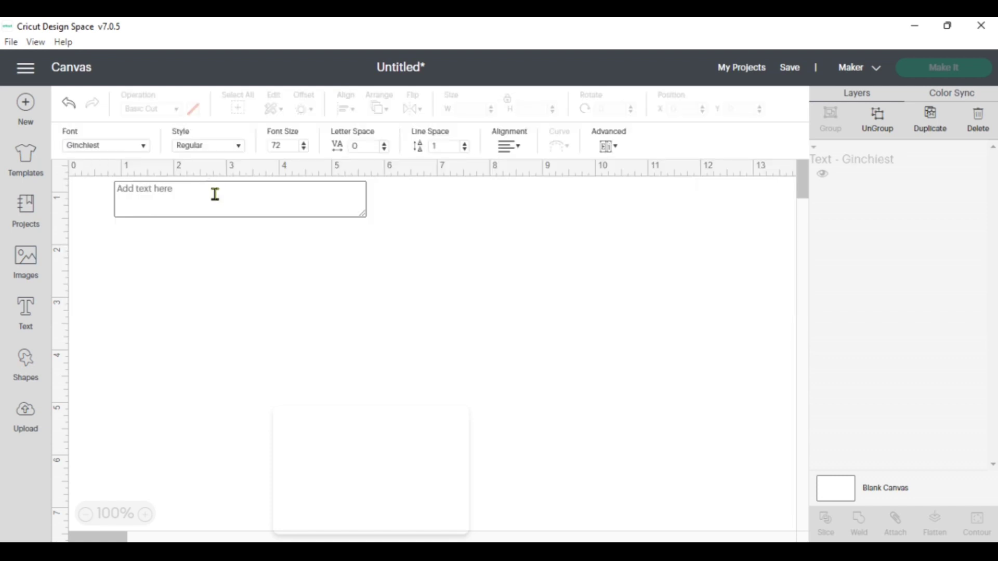
text(Cric)
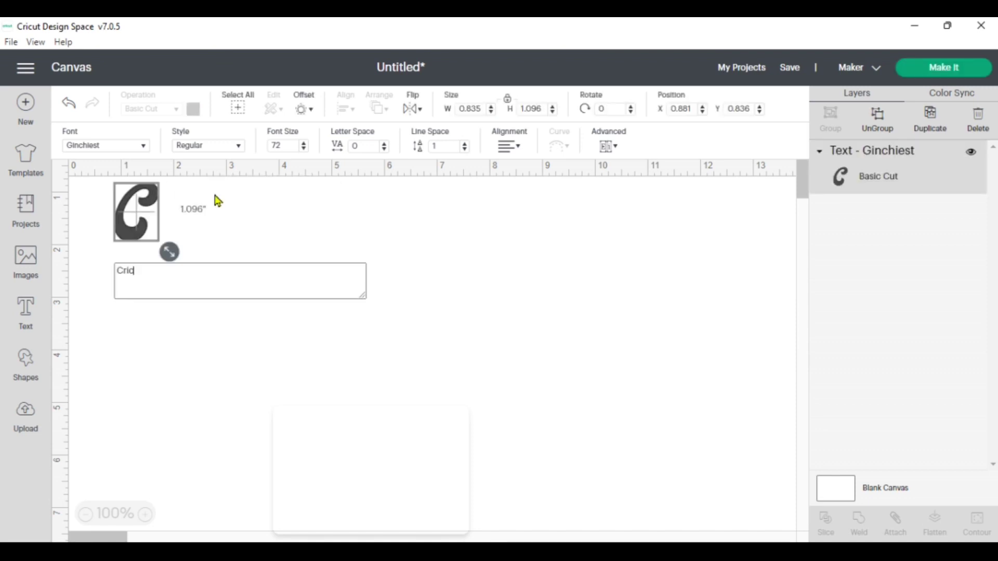
text(ut Tips)
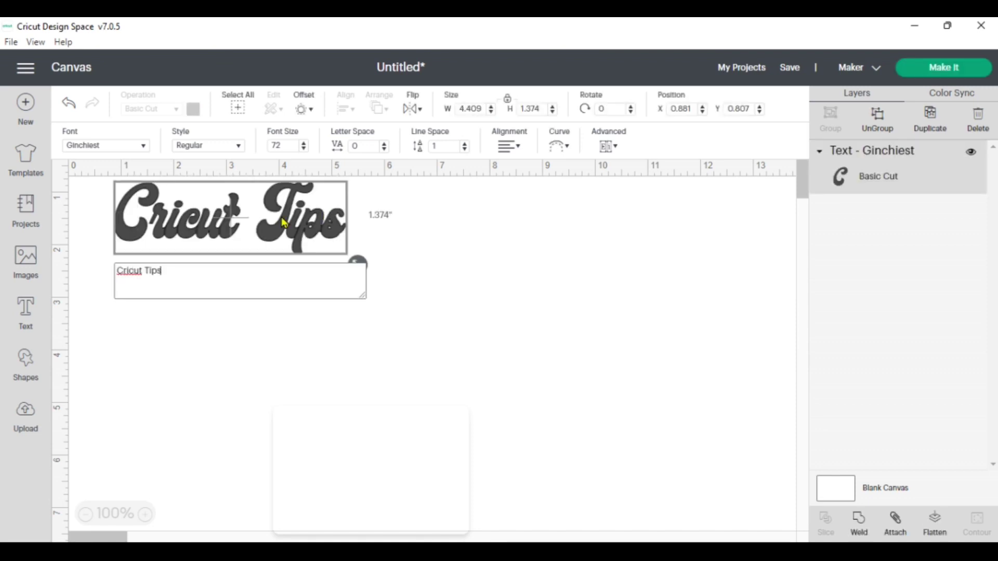
click(296, 238)
click(224, 213)
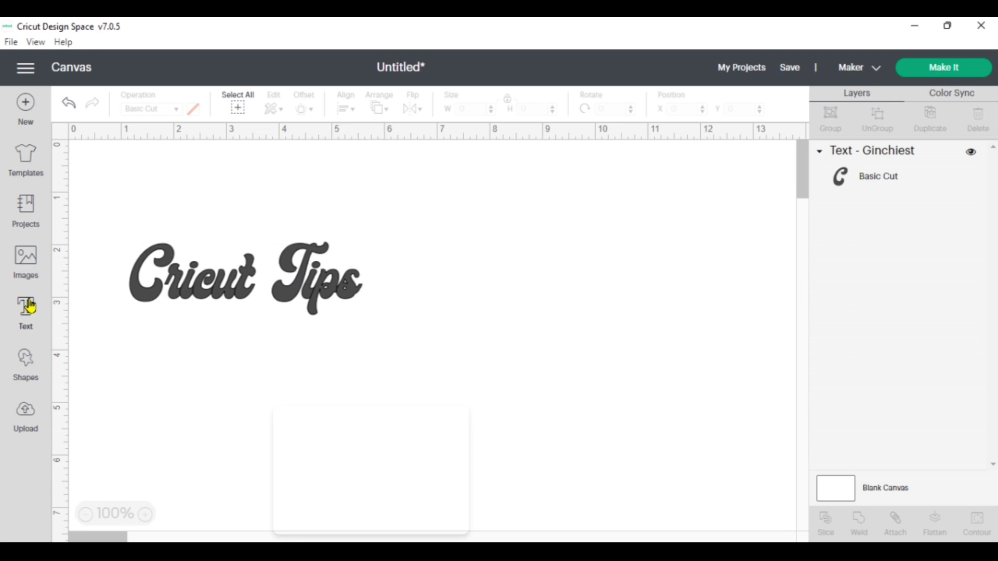
- Add a second text box in Ginchiest Shadow reading 'Cricut Tips'
click(26, 307)
click(135, 150)
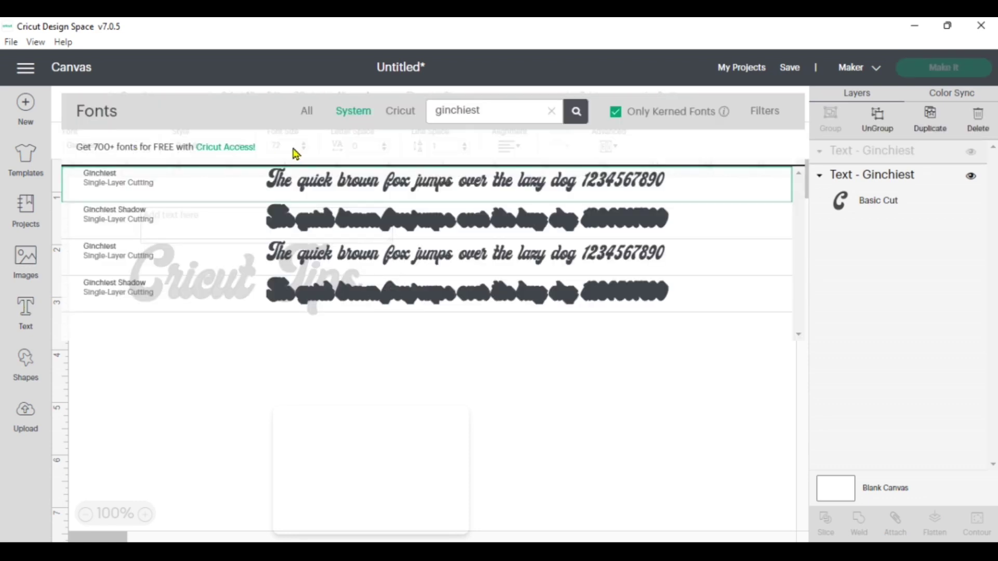
click(323, 225)
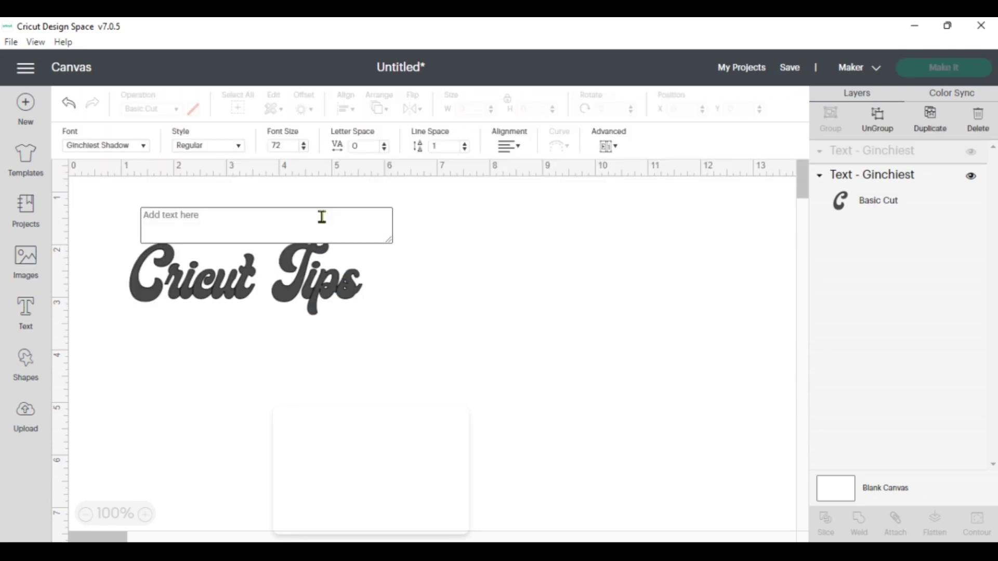
text(Cricut Tips)
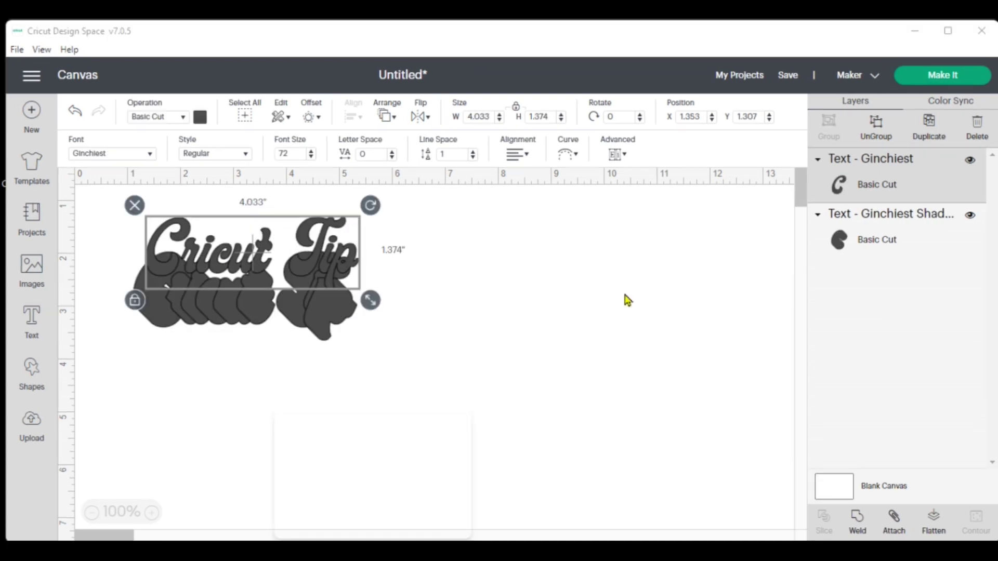
- Recolor the Ginchiest 'Cricut Tips' text white and align it over the dark Ginchiest Shadow text
click(199, 116)
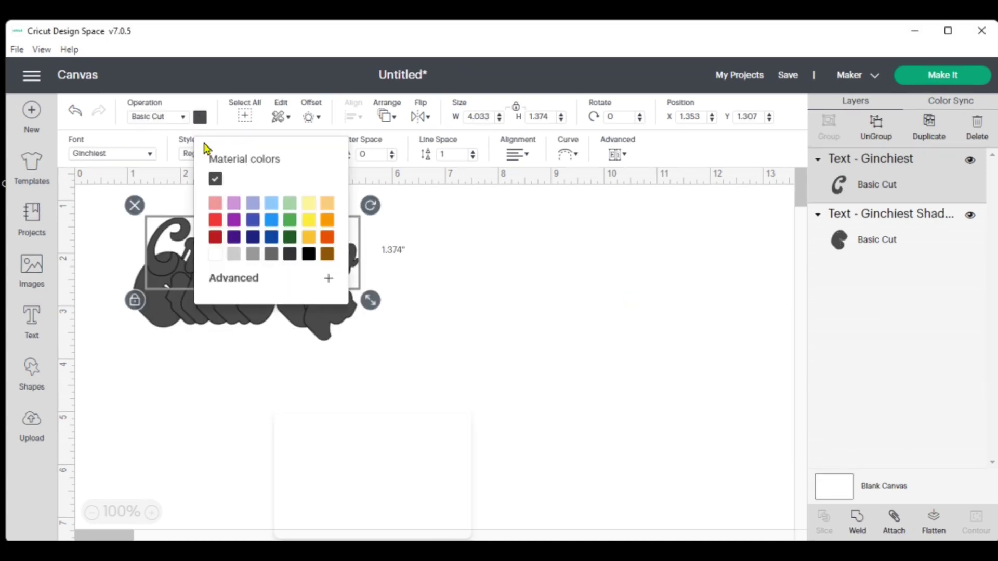
click(215, 254)
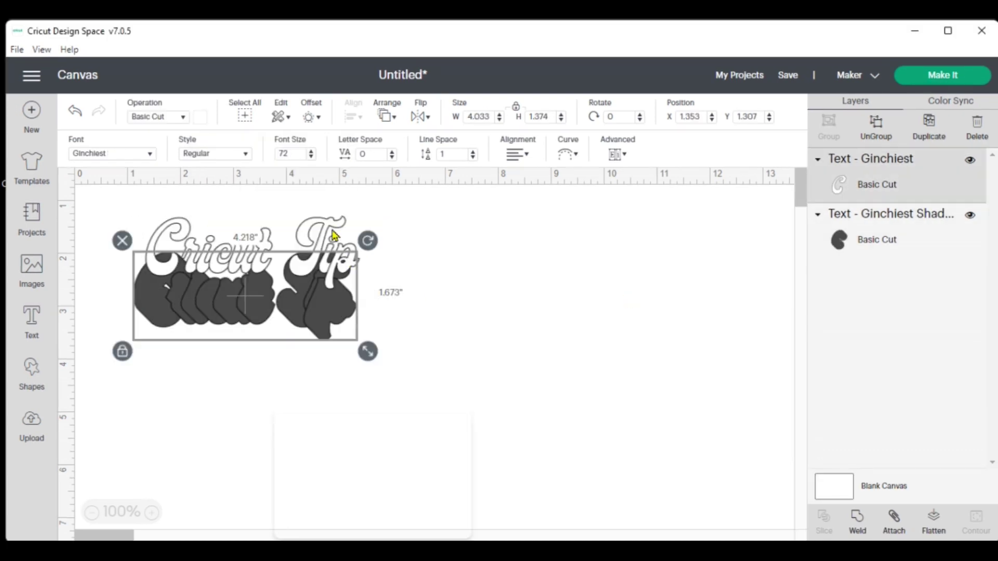
drag(330, 225, 323, 277)
click(398, 297)
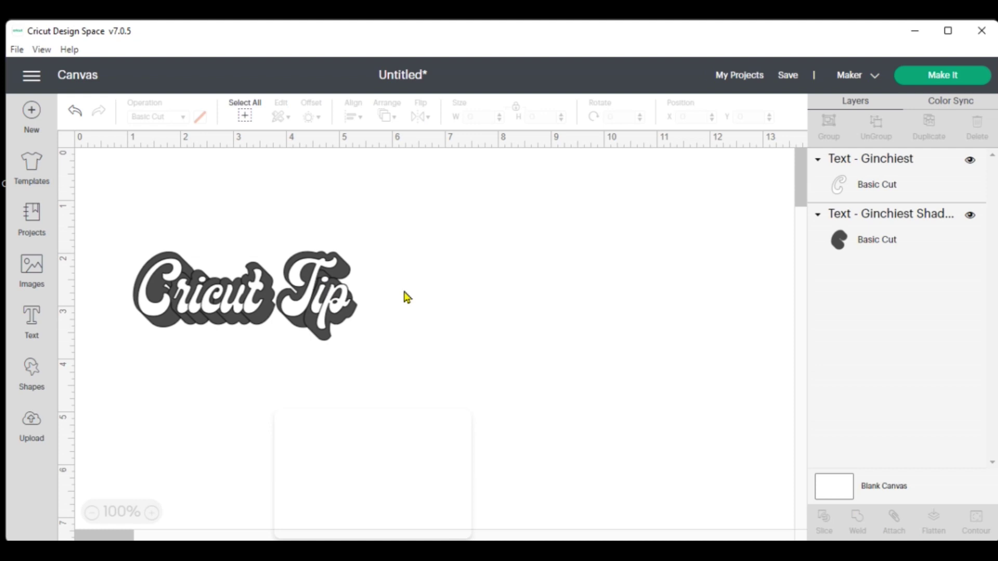
- Send the design to Make It, review the shadow layer on mat 2 and the white lettering on mat 1, then continue
click(930, 83)
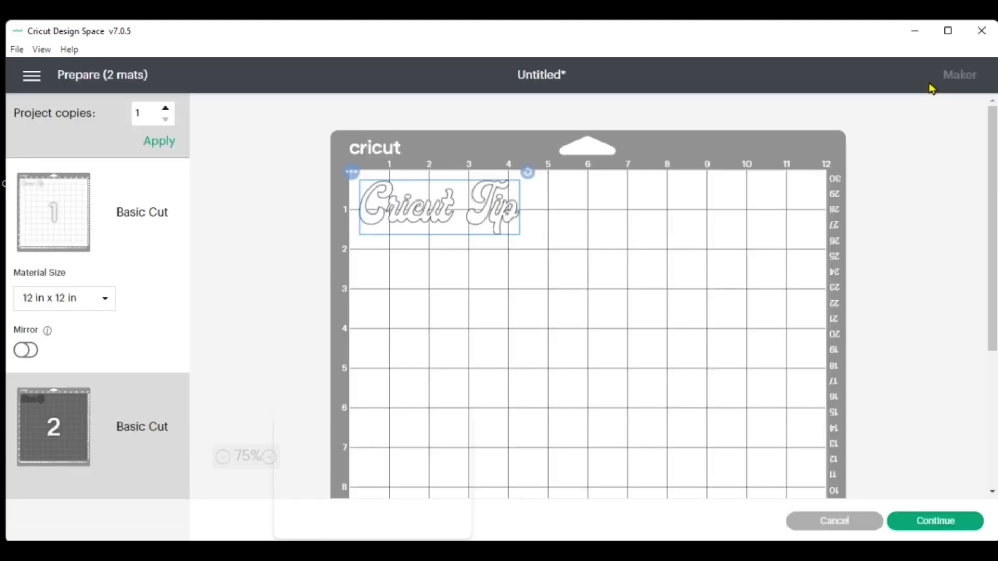
click(110, 438)
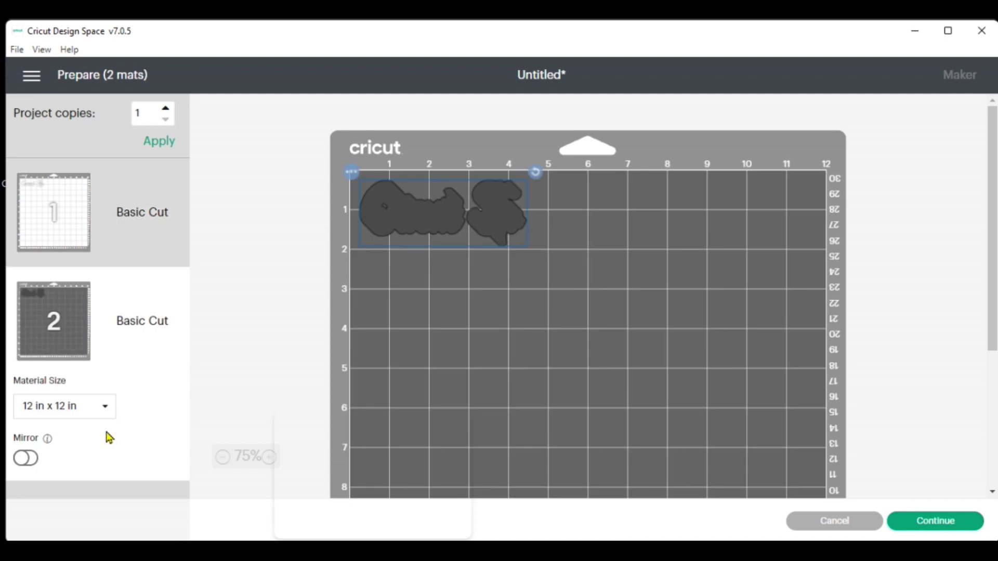
click(74, 238)
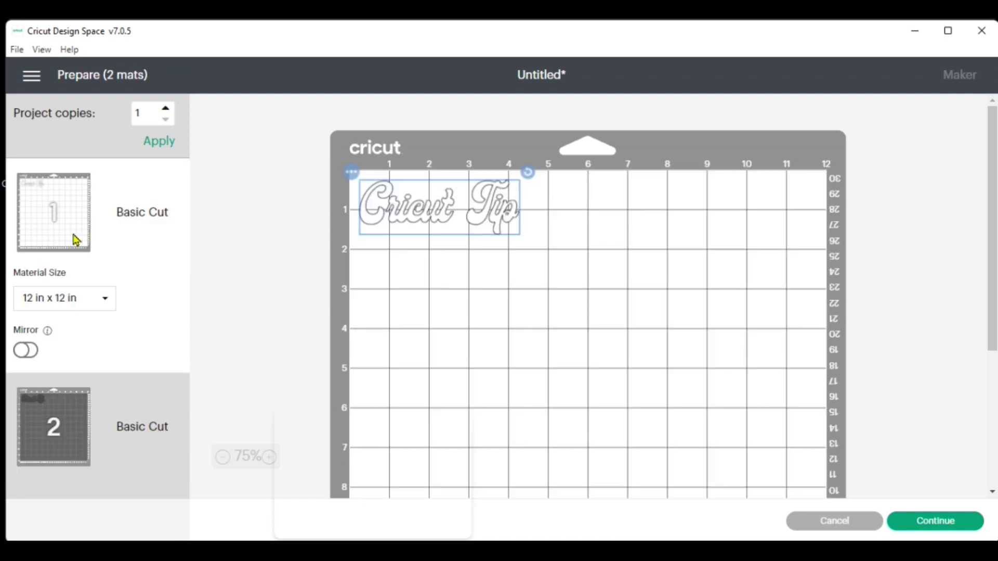
click(912, 523)
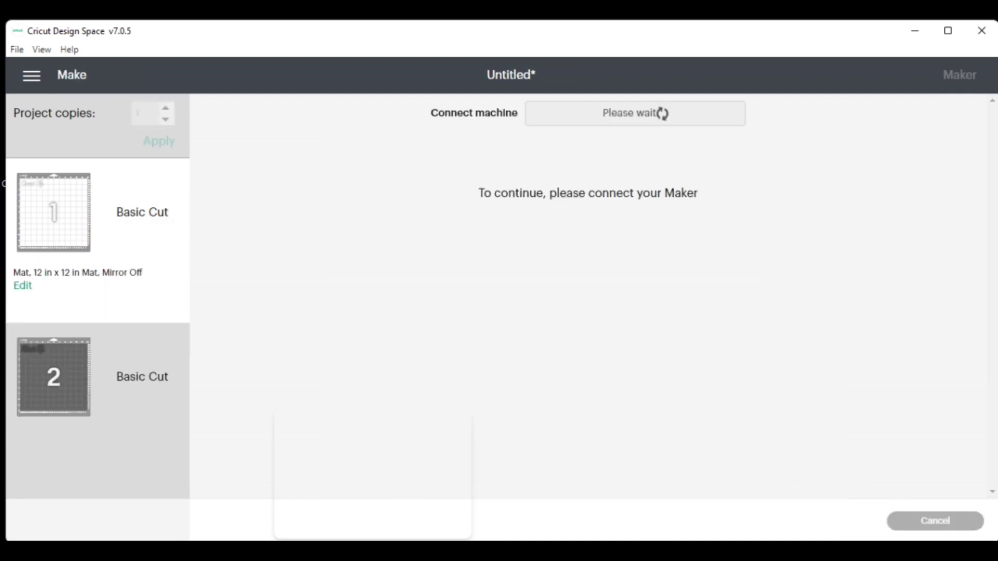